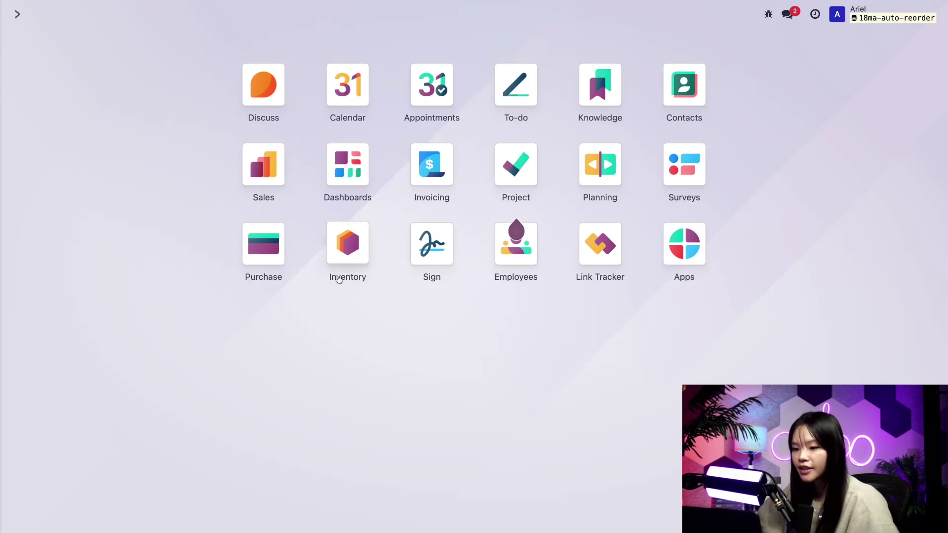
Step: Go to the Reordering Rules list under Inventory configuration
{"action": "left_click", "coordinate": [344, 257]}
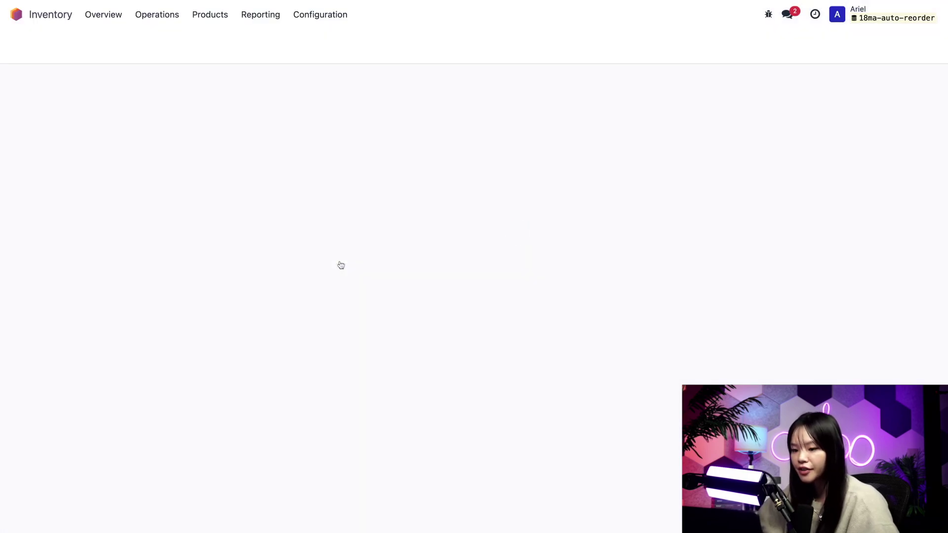
{"action": "left_click", "coordinate": [338, 12]}
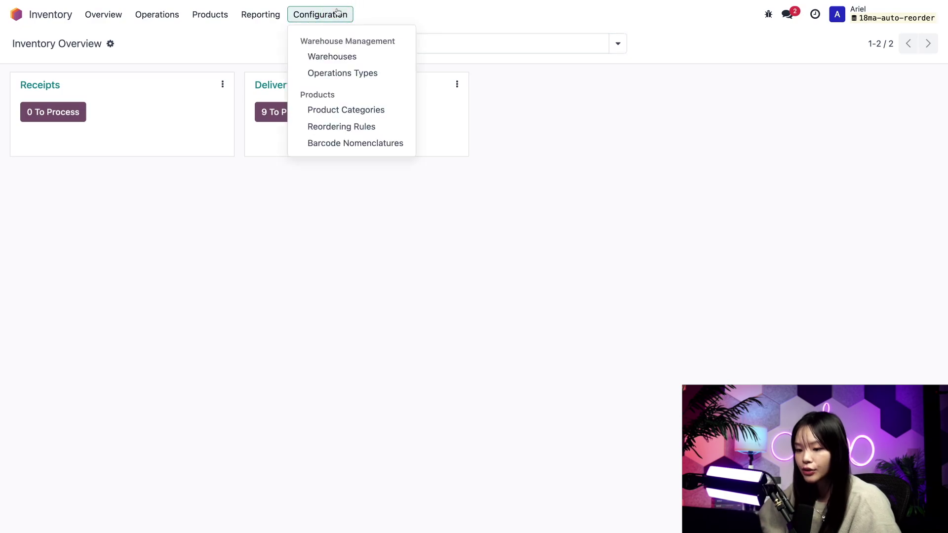
{"action": "left_click", "coordinate": [401, 130]}
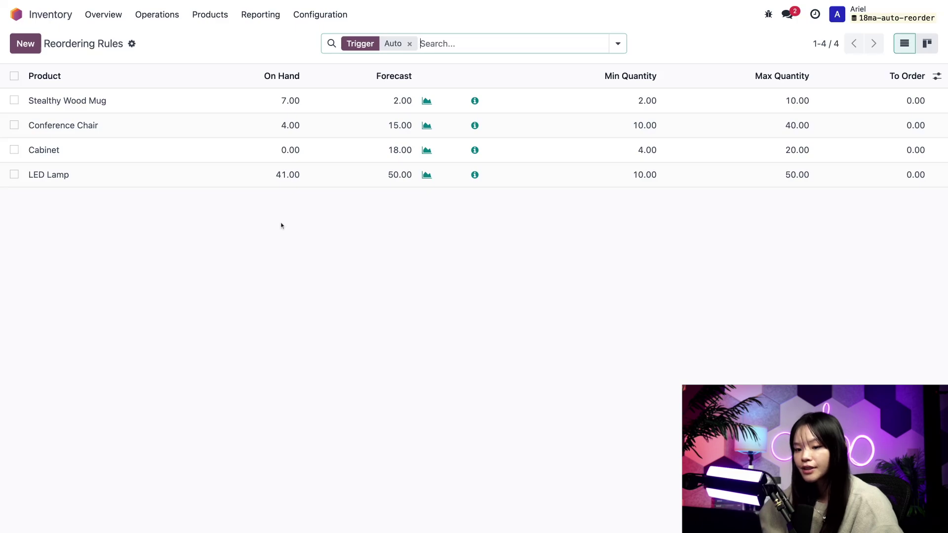
Step: Create and save a Battery reordering rule with minimum 4 and maximum 20
{"action": "left_click", "coordinate": [26, 43]}
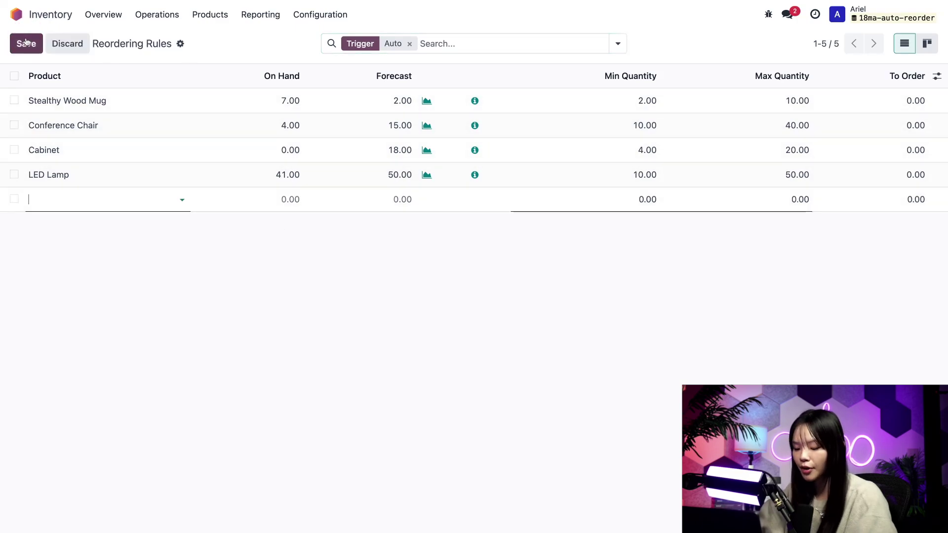
{"action": "type", "text": "batt"}
{"action": "left_click", "coordinate": [58, 218]}
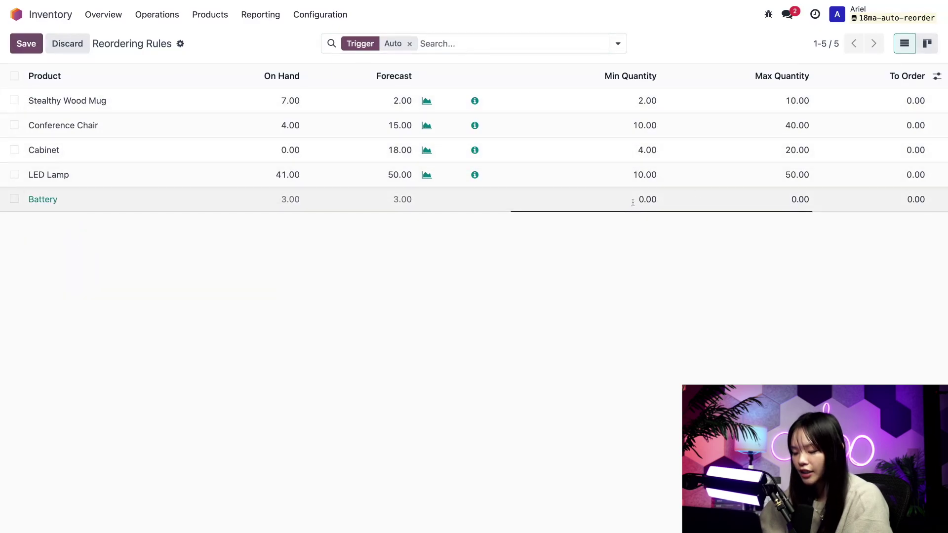
{"action": "key", "text": "Tab"}
{"action": "type", "text": "4"}
{"action": "key", "text": "Tab"}
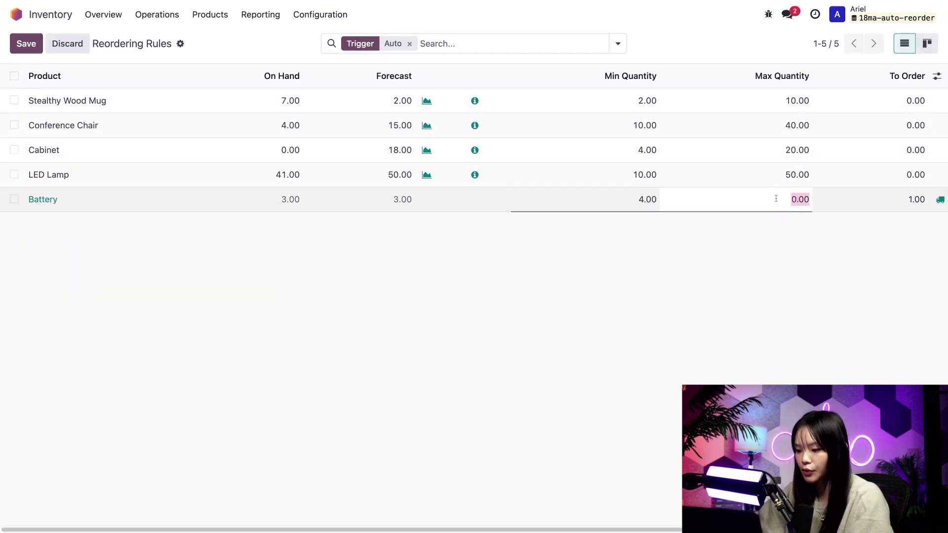
{"action": "type", "text": "20"}
{"action": "left_click", "coordinate": [769, 283]}
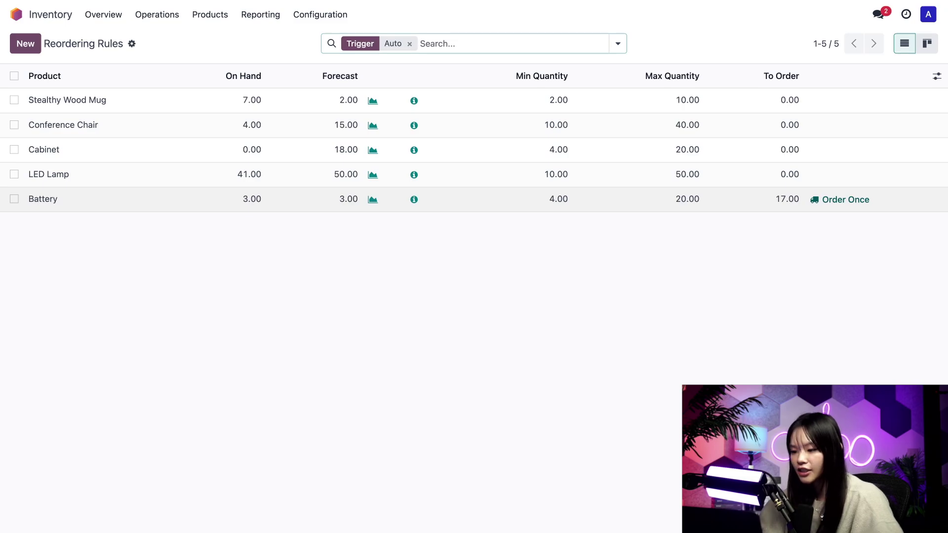
Step: Order the 17 Batteries once, then open the Battery product from the missing-vendor warning
{"action": "left_click", "coordinate": [846, 199]}
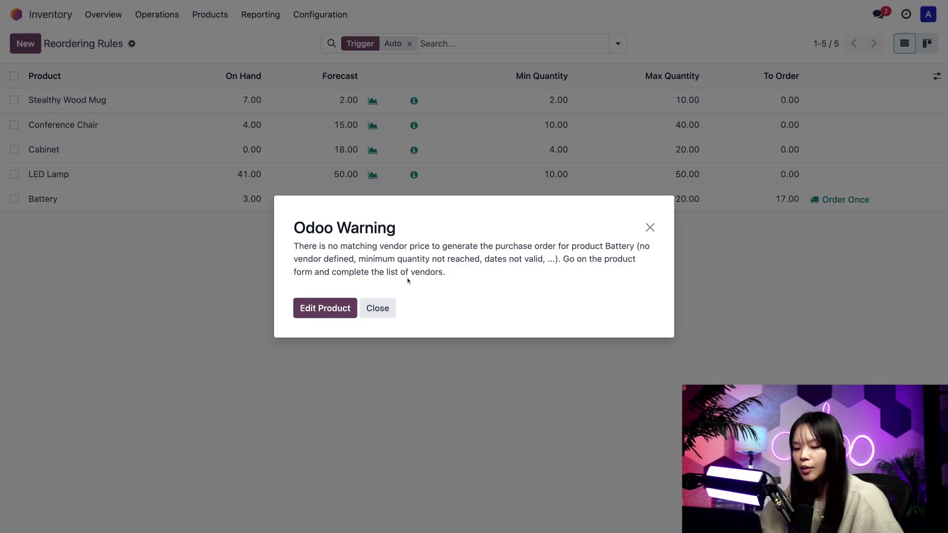
{"action": "left_click", "coordinate": [319, 308]}
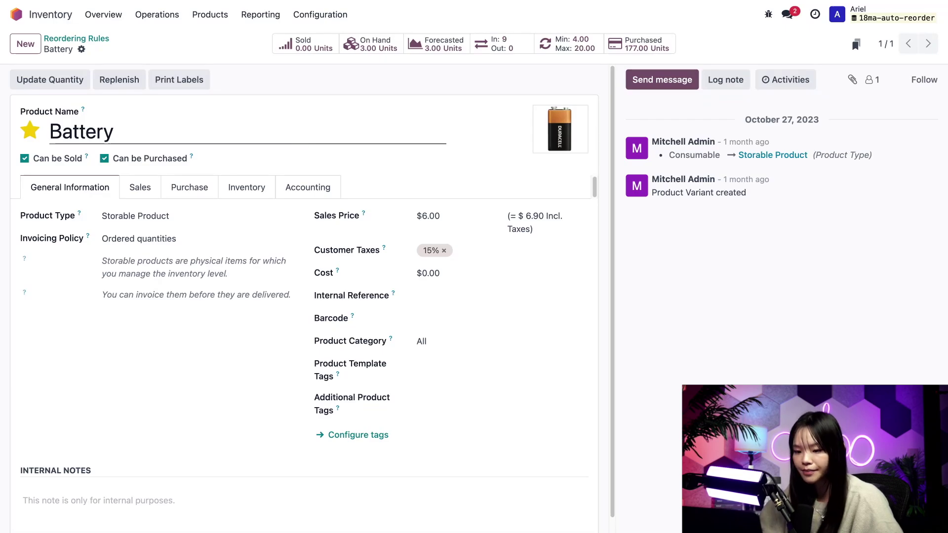
Step: Add 'Battery vendor' as Battery's supplier at price 2.00 with a 3-day lead time
{"action": "left_click", "coordinate": [182, 191]}
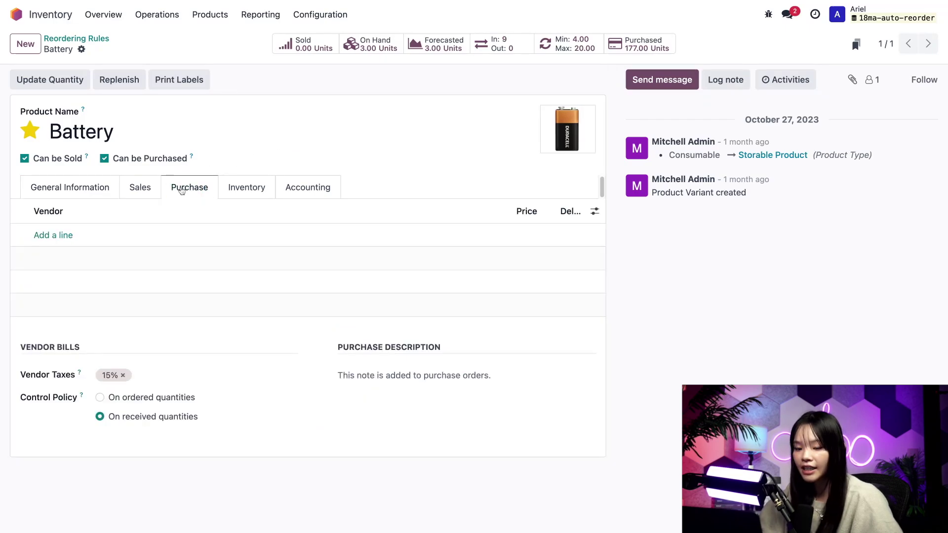
{"action": "left_click", "coordinate": [45, 235]}
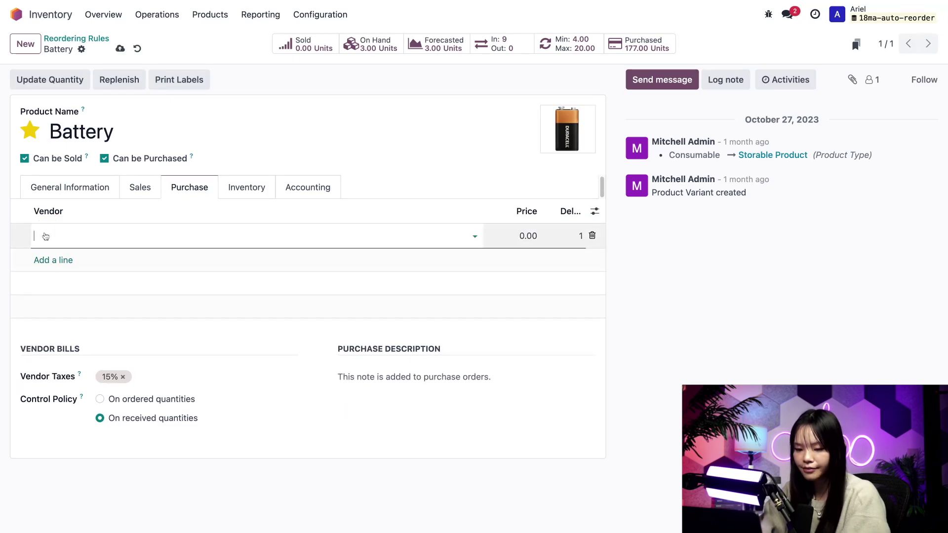
{"action": "type", "text": "batt"}
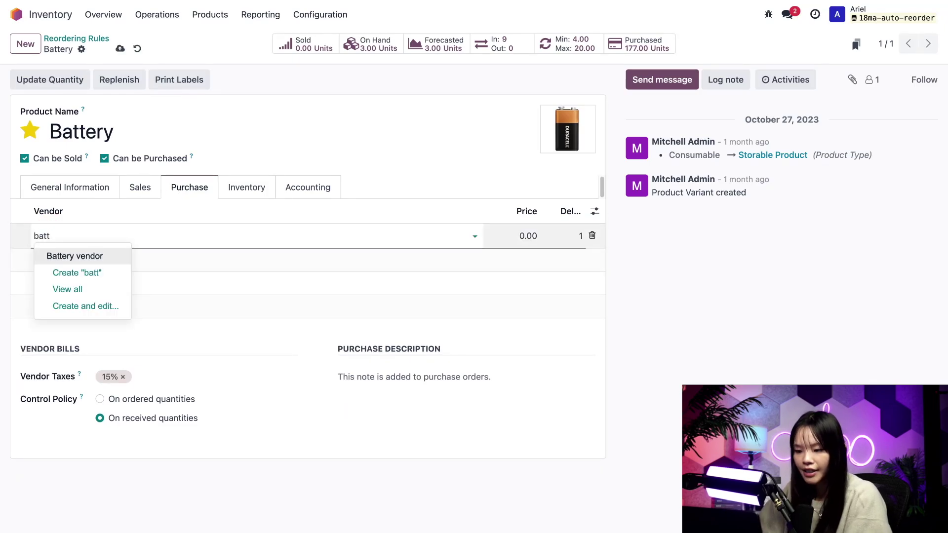
{"action": "left_click", "coordinate": [72, 256]}
{"action": "left_click", "coordinate": [523, 237]}
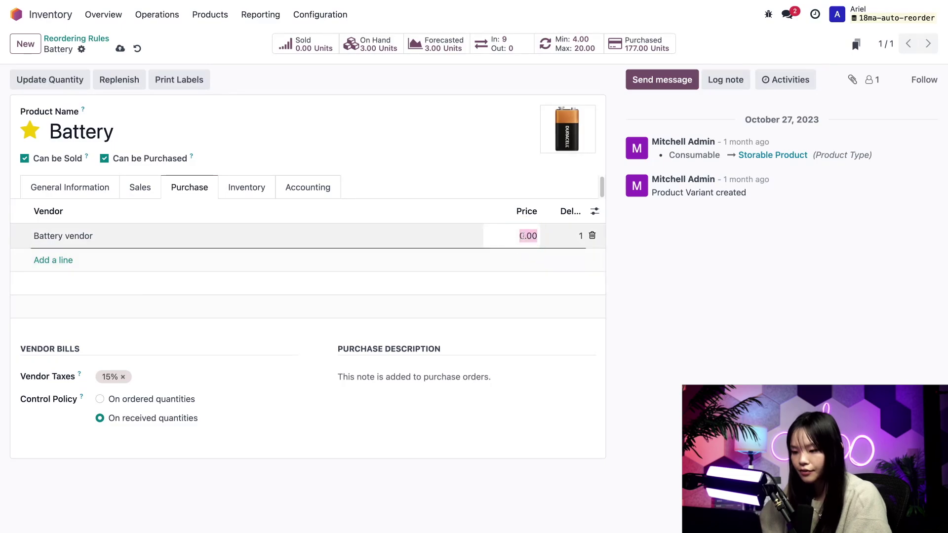
{"action": "type", "text": "2"}
{"action": "left_click", "coordinate": [573, 237]}
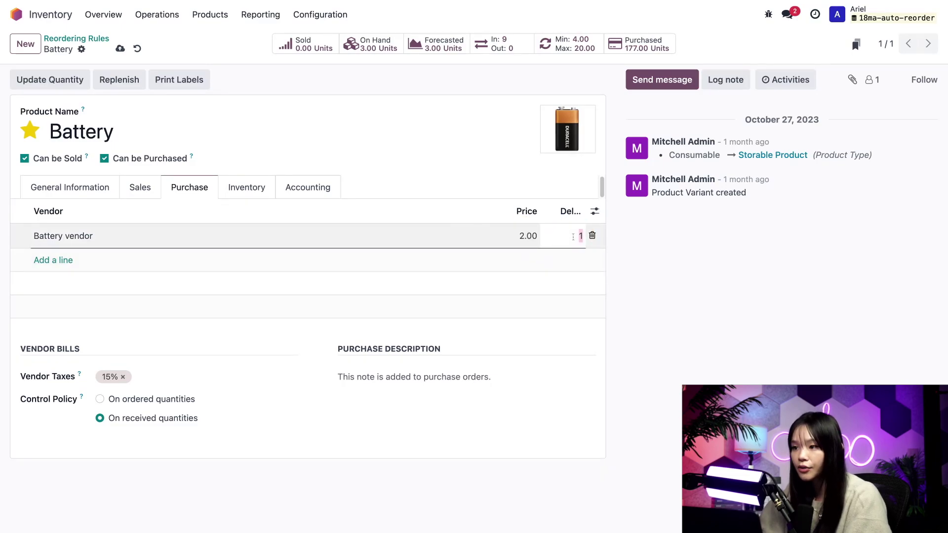
{"action": "type", "text": "3"}
{"action": "left_click", "coordinate": [632, 249]}
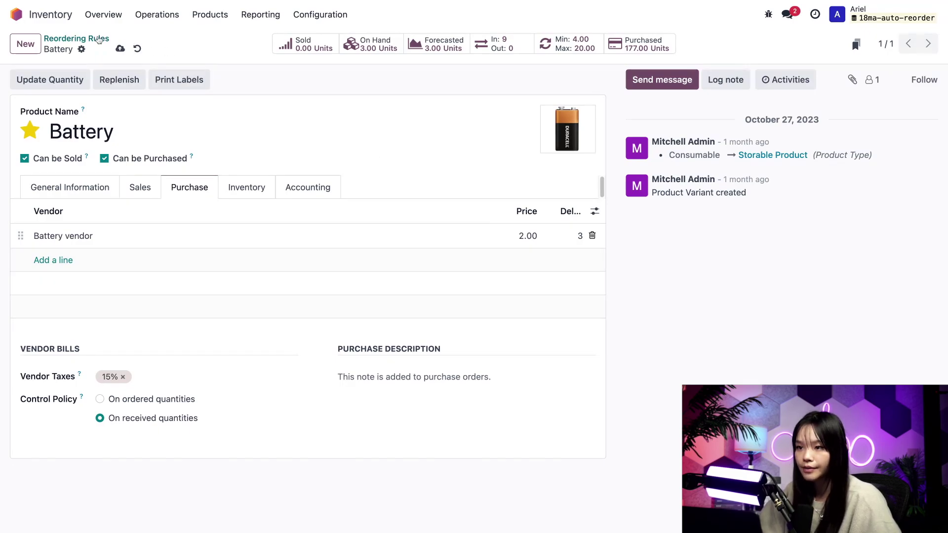
{"action": "left_click", "coordinate": [96, 39]}
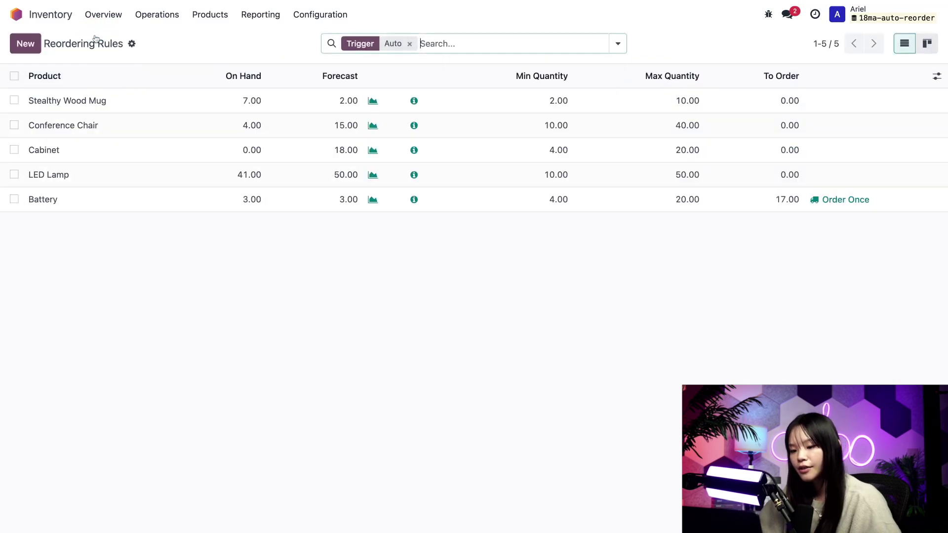
{"action": "left_click", "coordinate": [264, 300]}
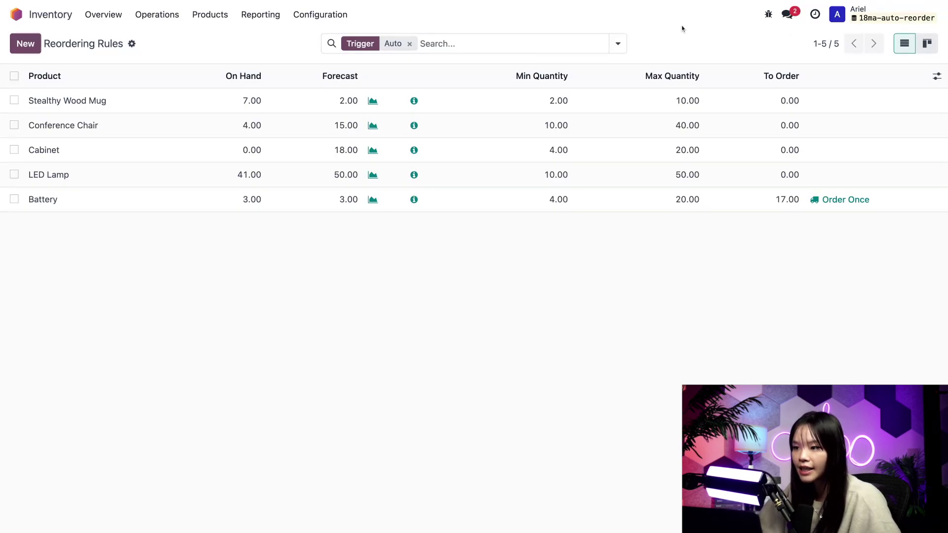
Step: Run the scheduler from the Operations menu to fire the reordering rules
{"action": "left_click", "coordinate": [170, 18]}
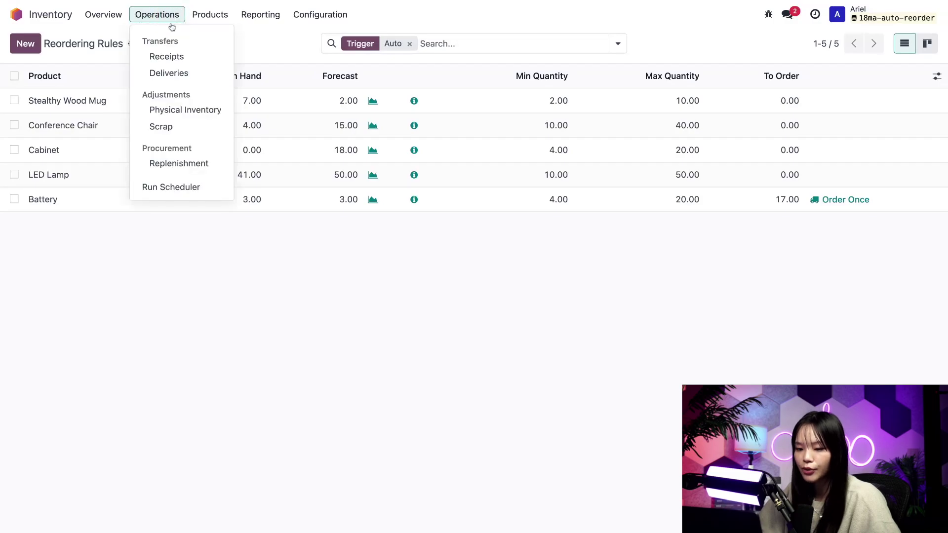
{"action": "left_click", "coordinate": [184, 190]}
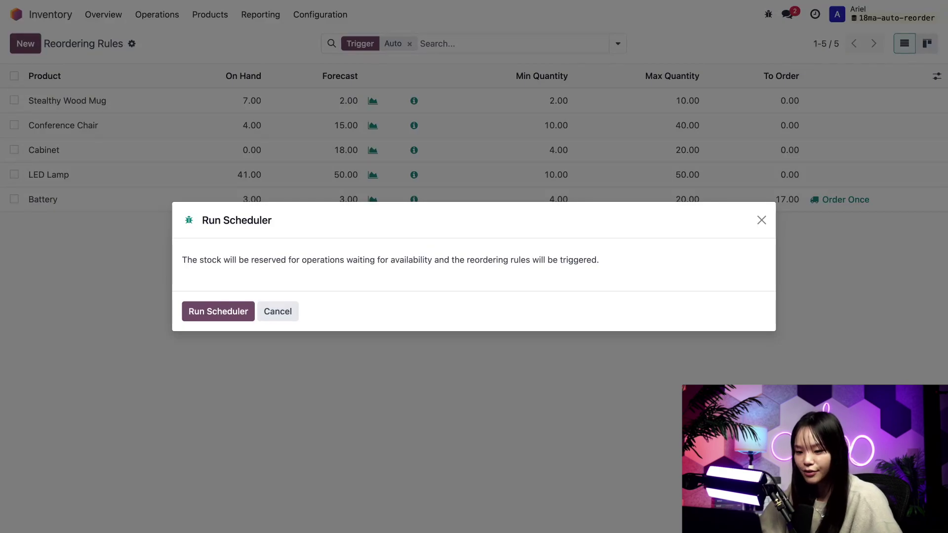
{"action": "left_click", "coordinate": [220, 311]}
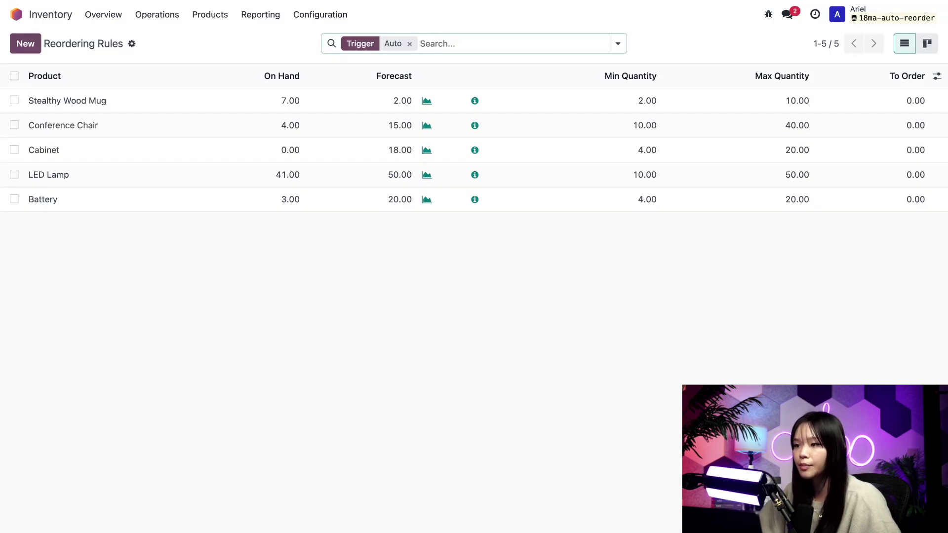
Step: Open RFQ P00024 for 17 Batteries from Battery's forecasted report
{"action": "left_click", "coordinate": [428, 201]}
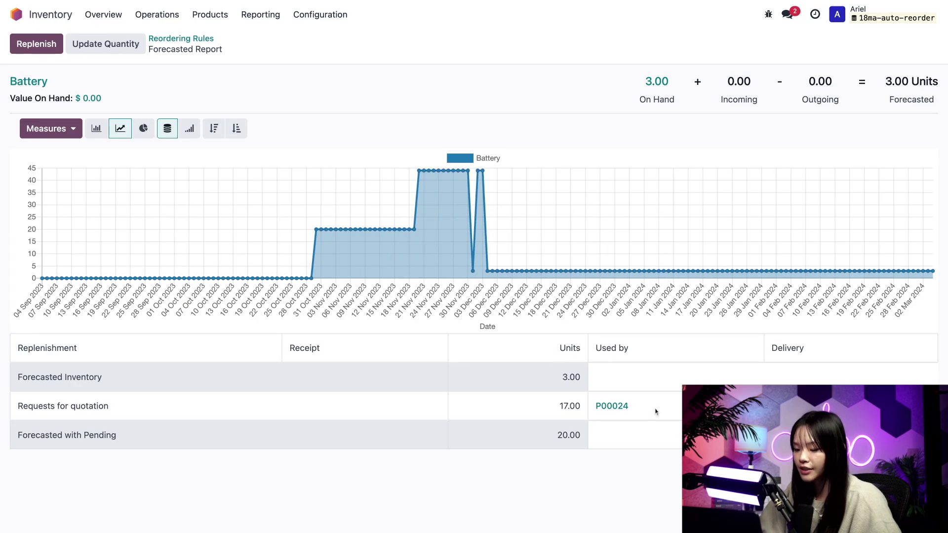
{"action": "left_click", "coordinate": [617, 408]}
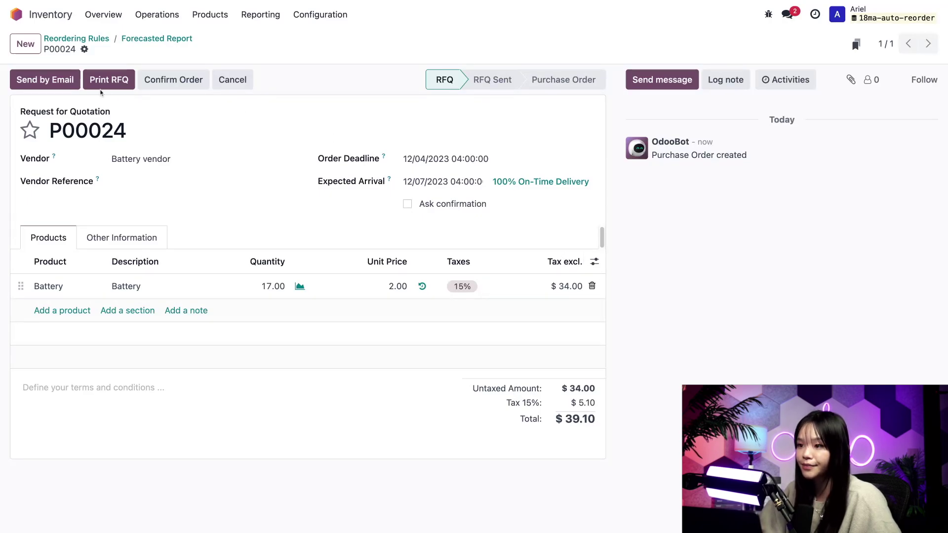
Step: Confirm RFQ P00024 for 17 Batteries as a purchase order
{"action": "left_click", "coordinate": [188, 86]}
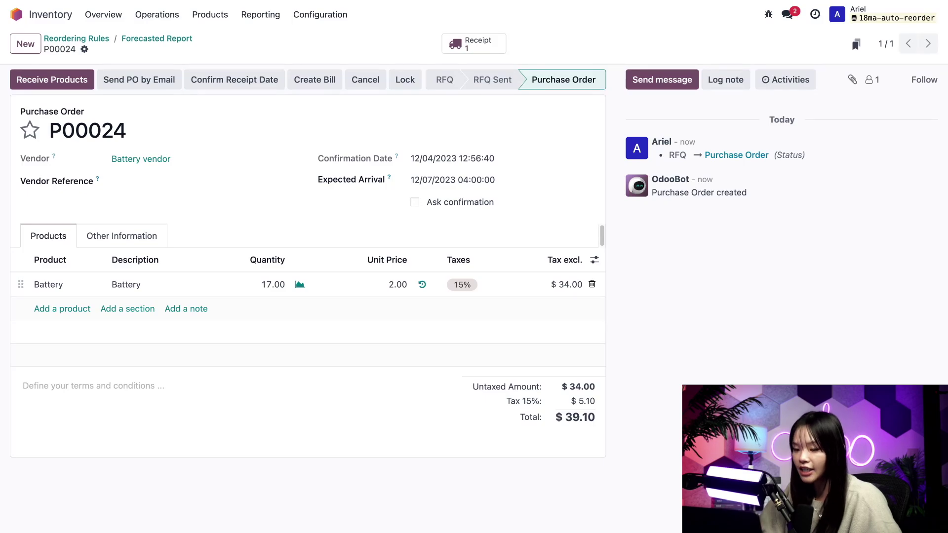
Step: Validate receipt WH/IN/00017, marking all 17 Batteries as received
{"action": "left_click", "coordinate": [474, 43]}
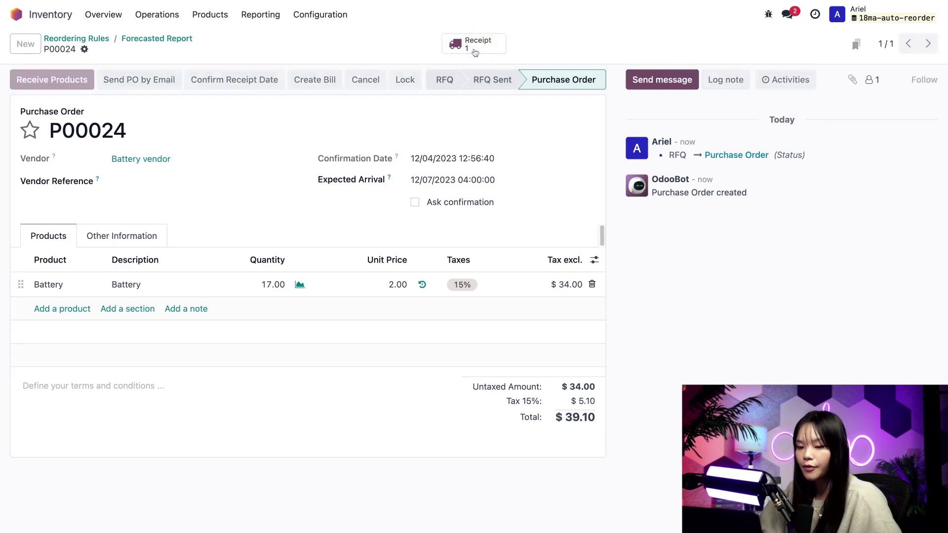
{"action": "left_click", "coordinate": [33, 88]}
{"action": "left_click", "coordinate": [206, 323]}
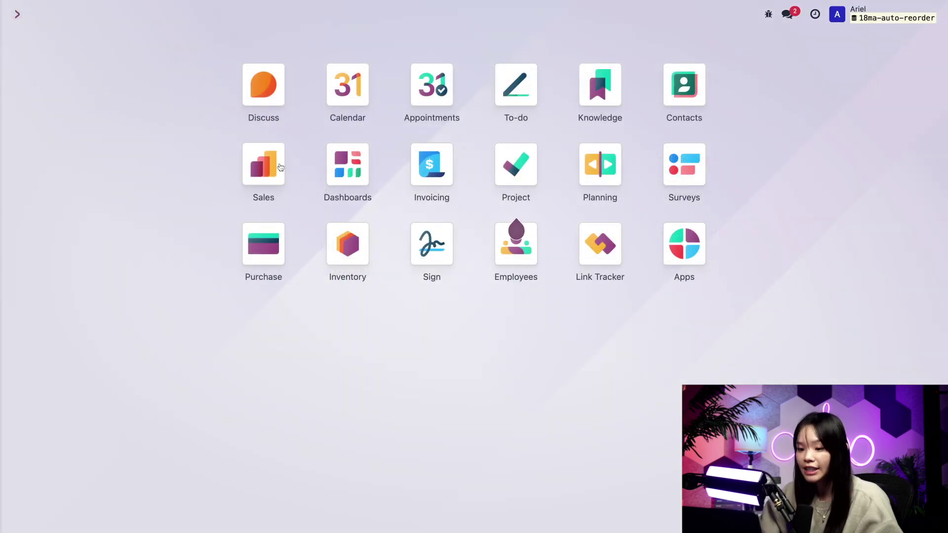
{"action": "left_click", "coordinate": [263, 164]}
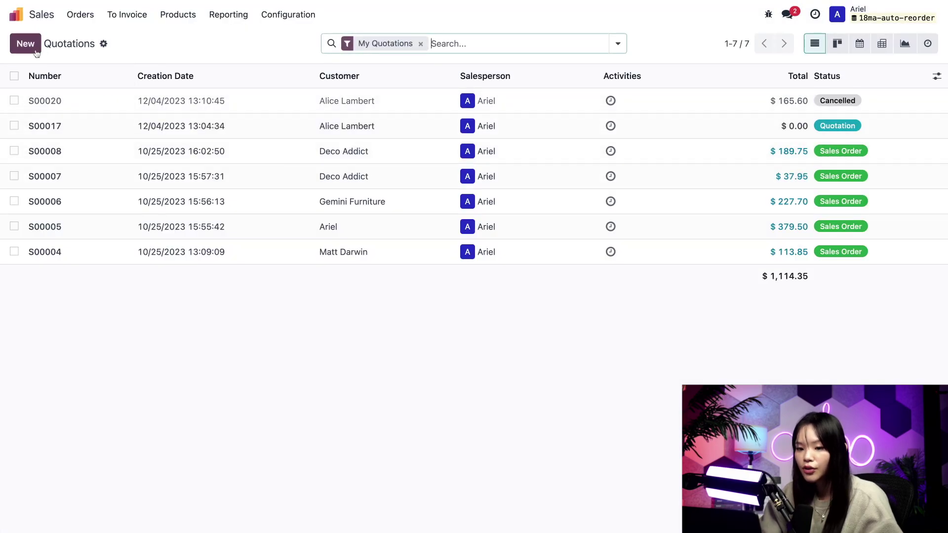
{"action": "left_click", "coordinate": [25, 44]}
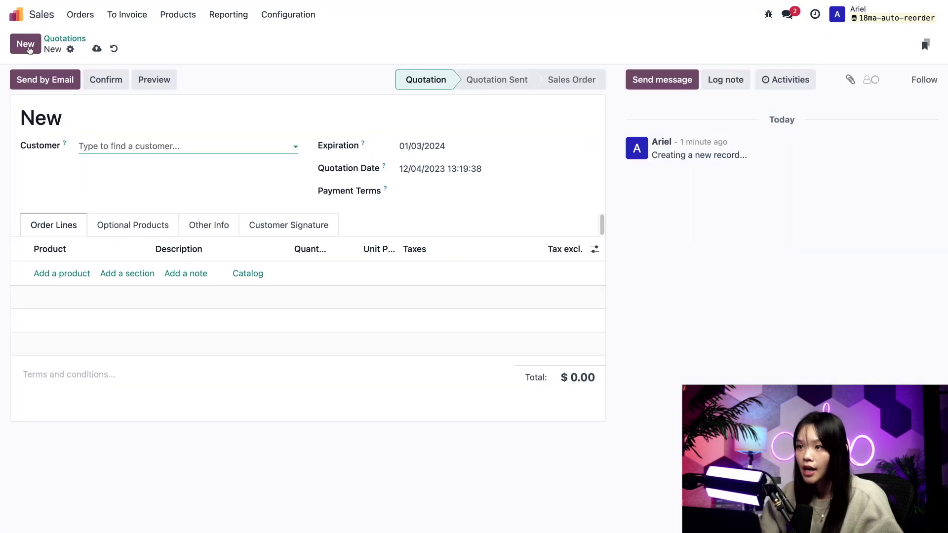
{"action": "type", "text": "Al"}
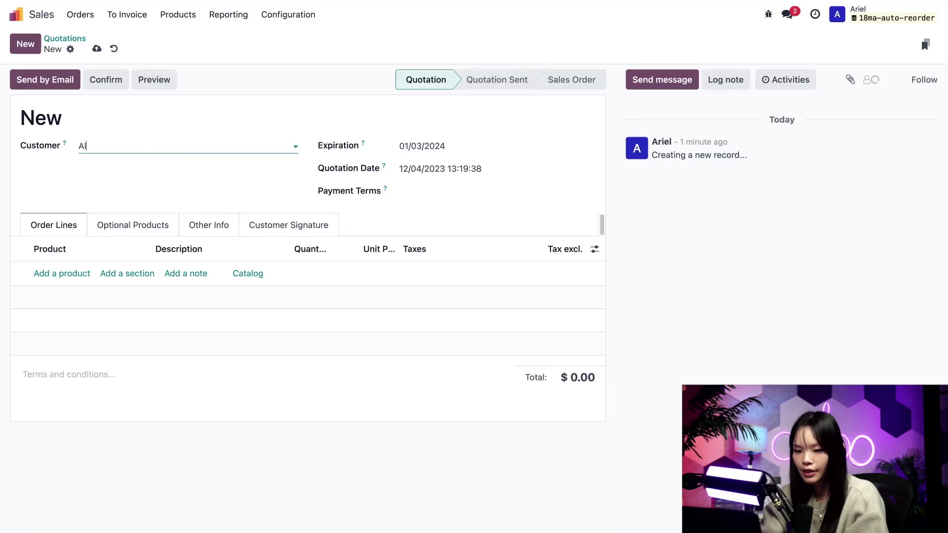
{"action": "type", "text": "i"}
{"action": "left_click", "coordinate": [121, 166]}
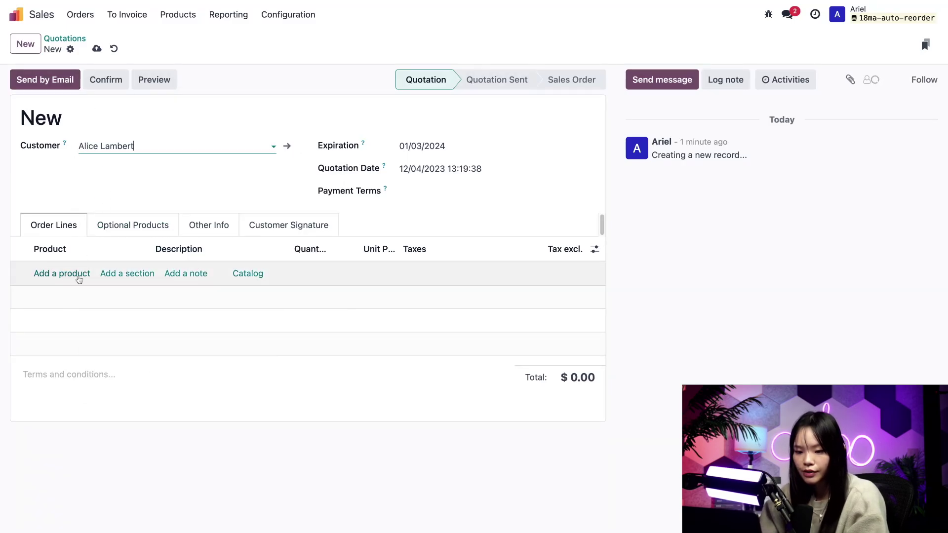
Step: Add a Battery line with quantity 24 to the quotation
{"action": "left_click", "coordinate": [77, 274]}
{"action": "type", "text": "batt"}
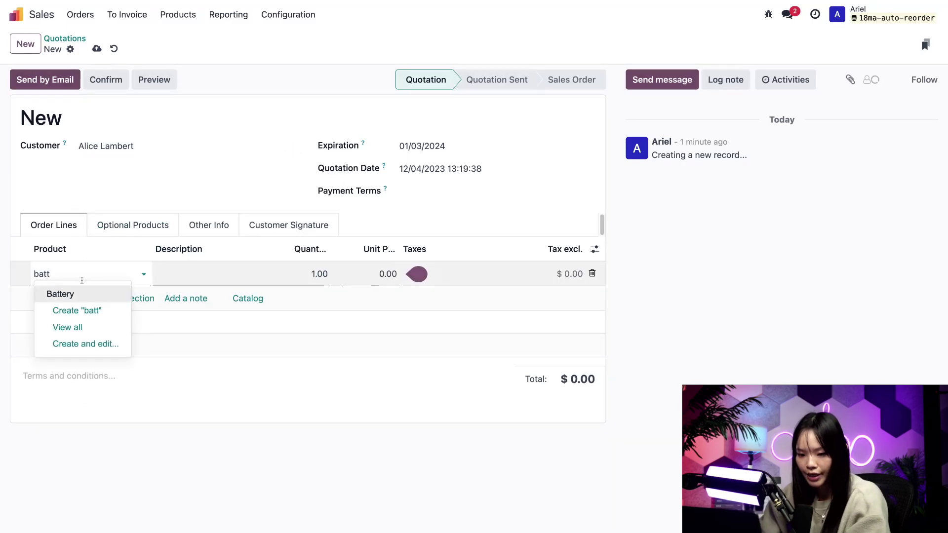
{"action": "key", "text": "Return"}
{"action": "left_click", "coordinate": [309, 275]}
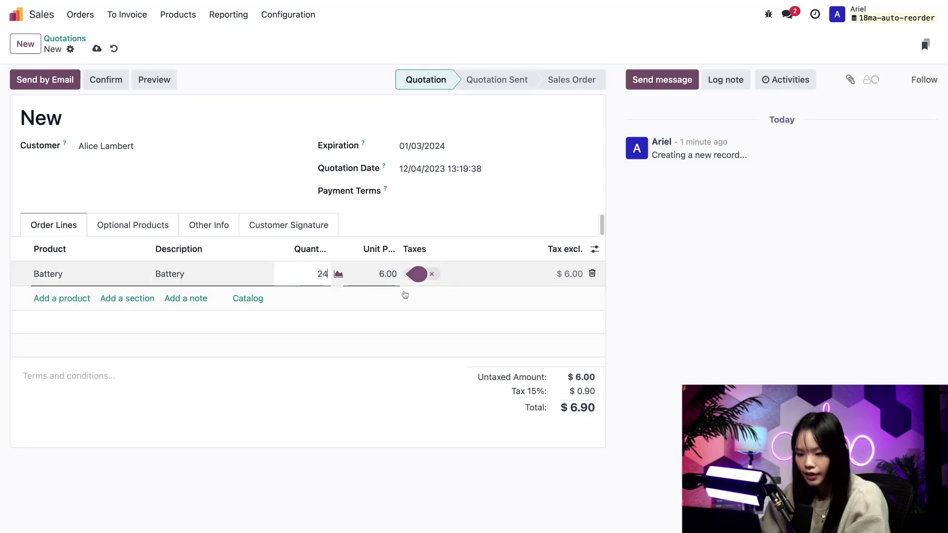
{"action": "type", "text": "24"}
{"action": "left_click", "coordinate": [709, 343]}
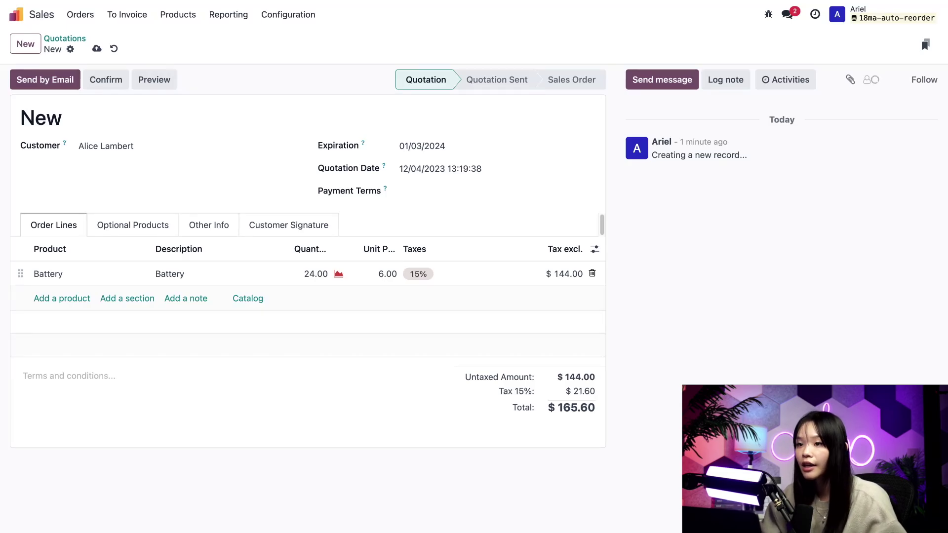
Step: Open Battery's forecasted report from the quotation line: 20 on hand versus 24 quoted
{"action": "left_click", "coordinate": [337, 278]}
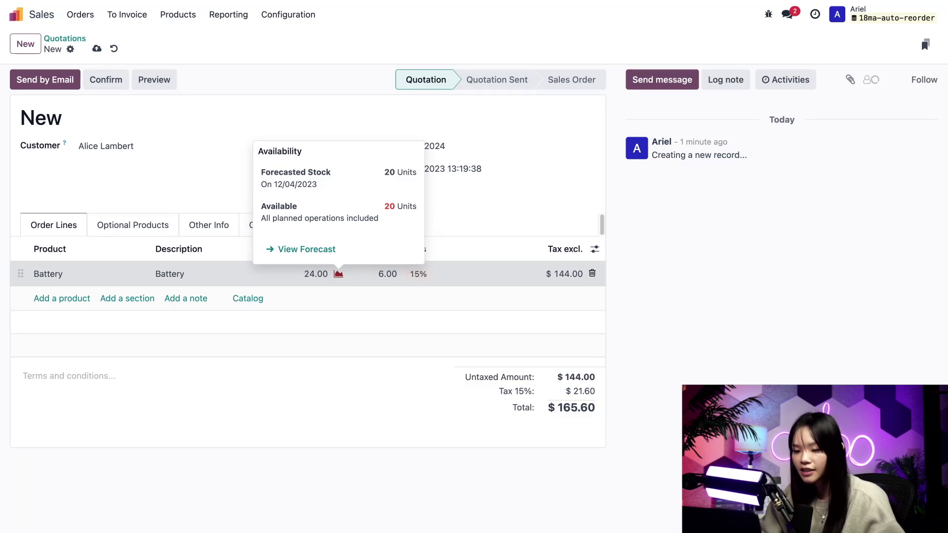
{"action": "left_click", "coordinate": [292, 250]}
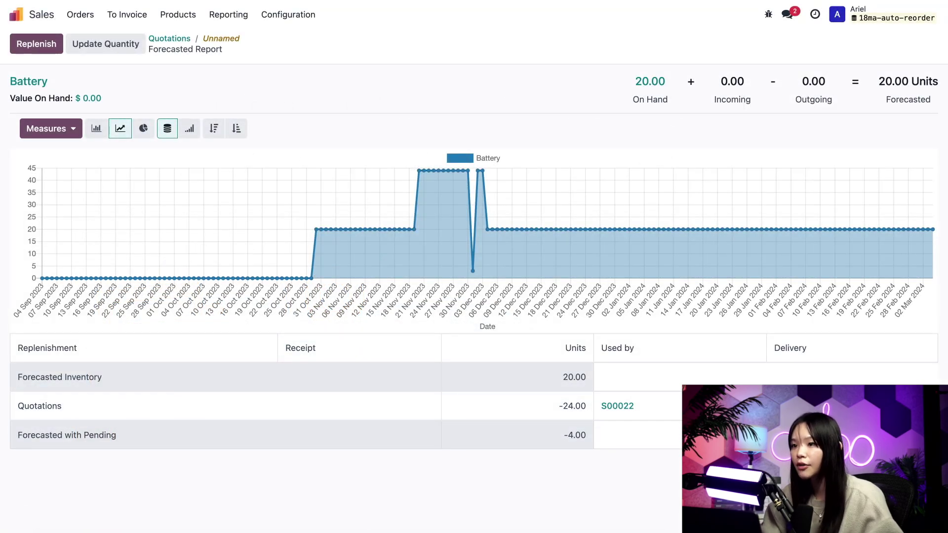
Step: Confirm S00022 as a sales order and check Battery's updated forecast listing RFQ P00027
{"action": "left_click", "coordinate": [229, 40]}
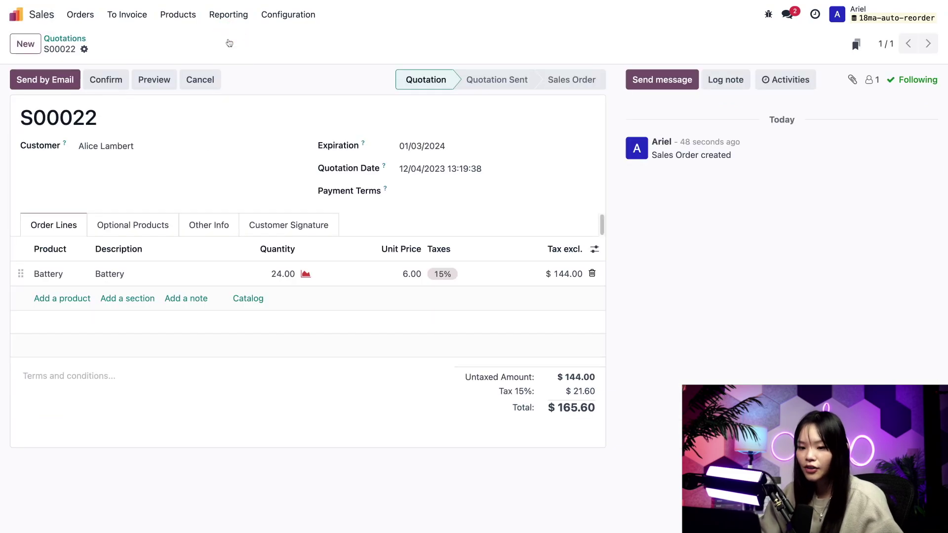
{"action": "left_click", "coordinate": [105, 79]}
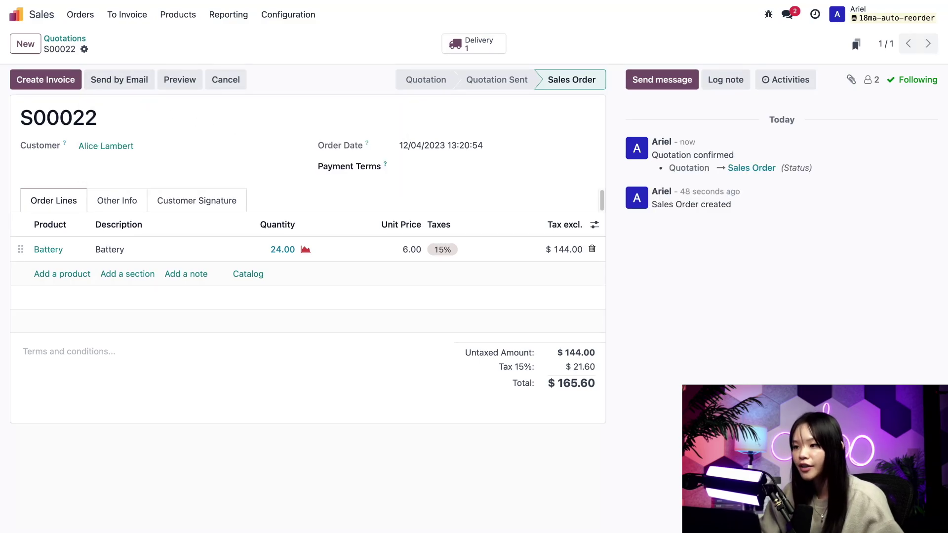
{"action": "left_click", "coordinate": [306, 249]}
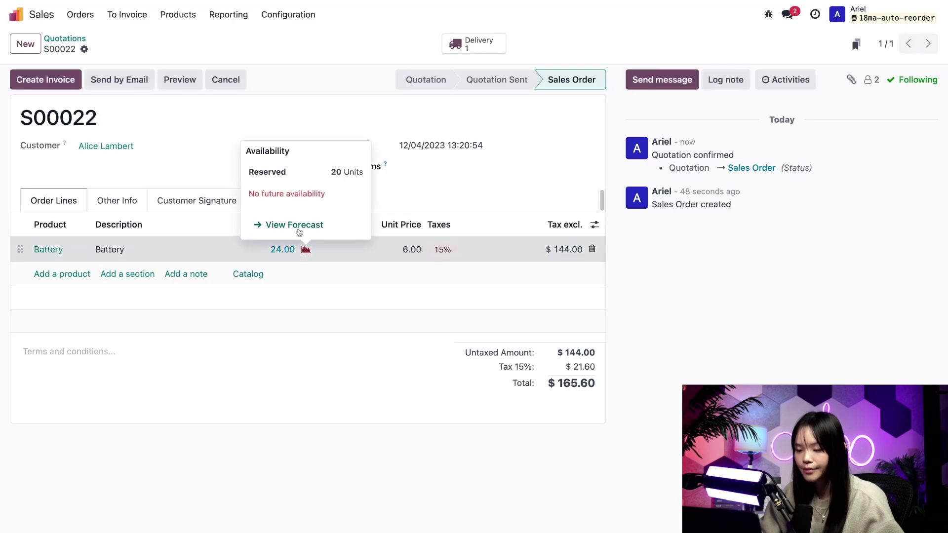
{"action": "left_click", "coordinate": [294, 226]}
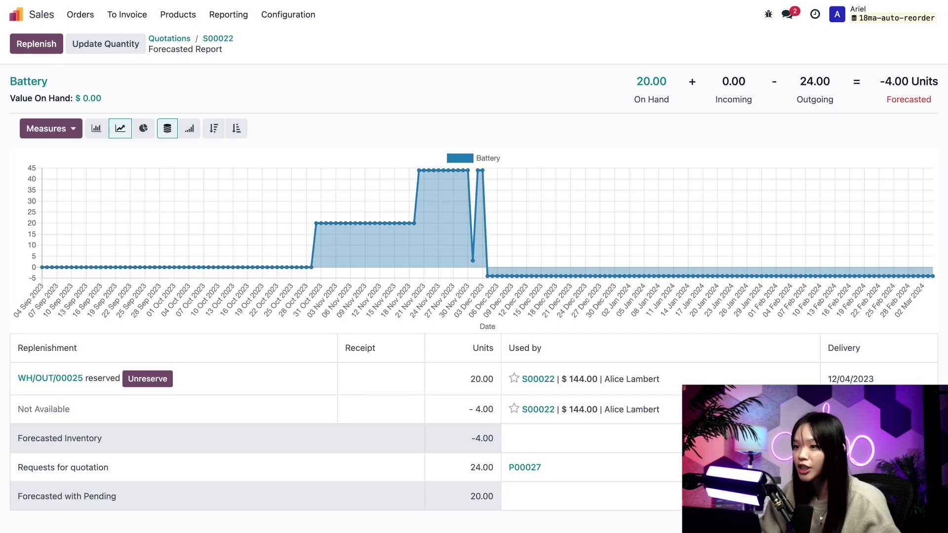
Step: Confirm RFQ P00027 and validate receipt WH/IN/00020, marking all 24 Batteries received
{"action": "left_click", "coordinate": [531, 467]}
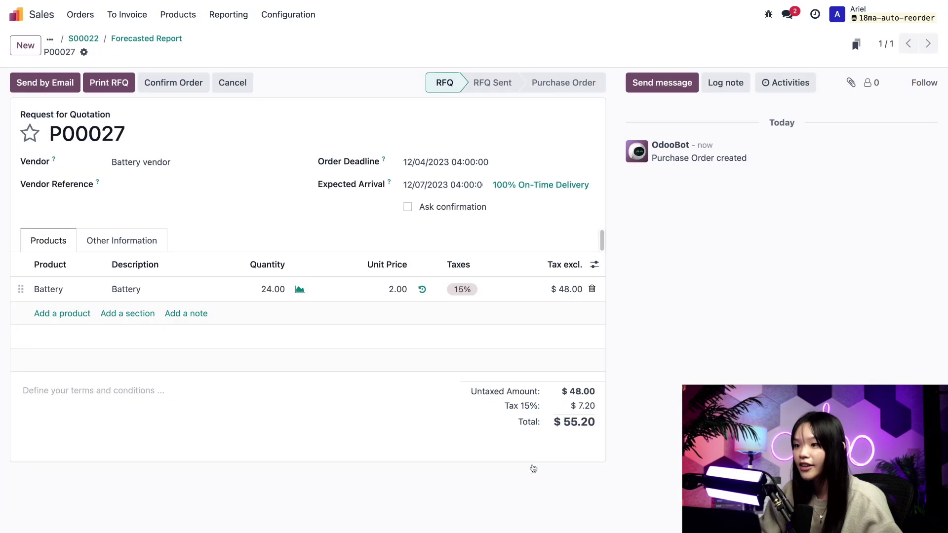
{"action": "left_click", "coordinate": [174, 83]}
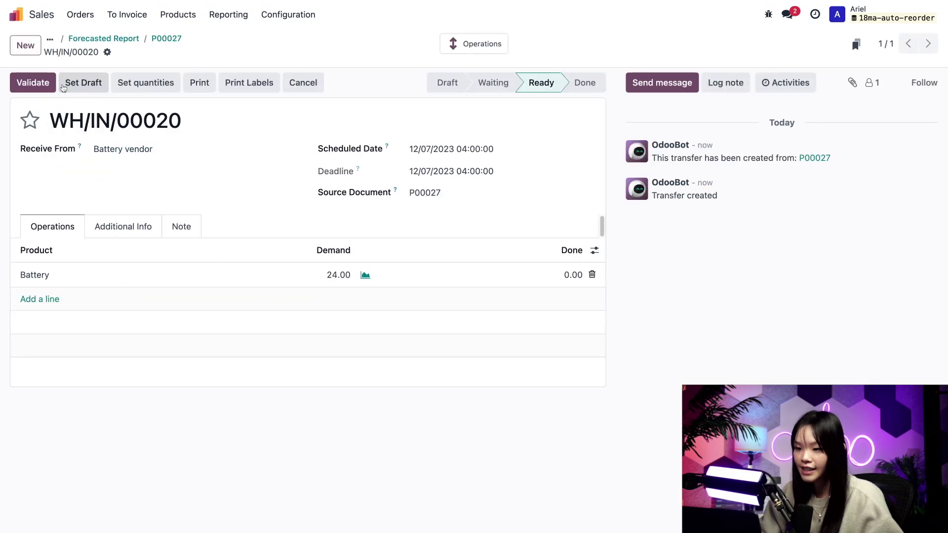
{"action": "left_click", "coordinate": [44, 85]}
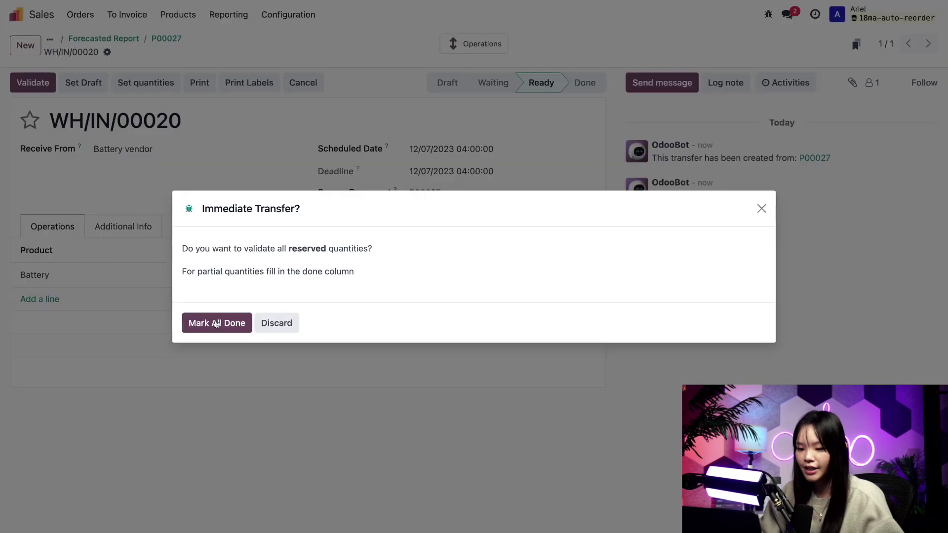
{"action": "left_click", "coordinate": [216, 323]}
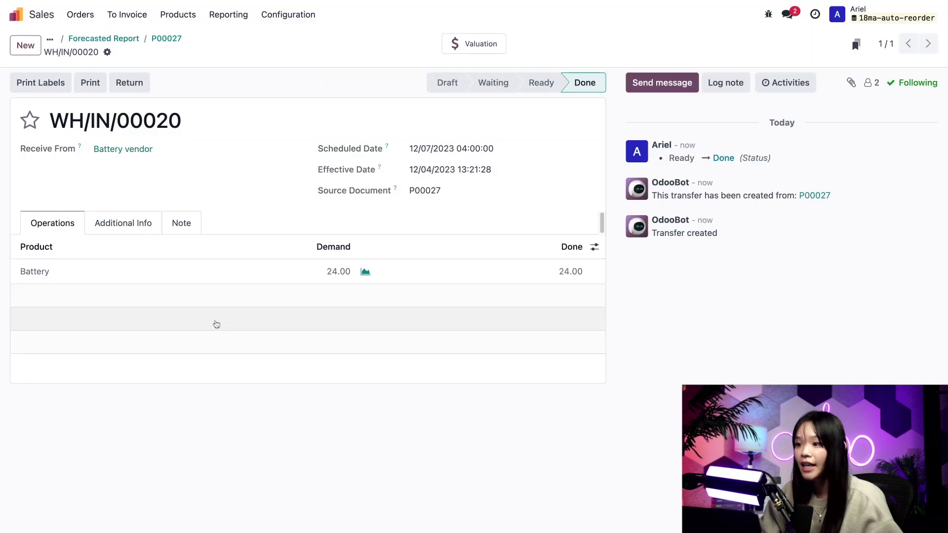